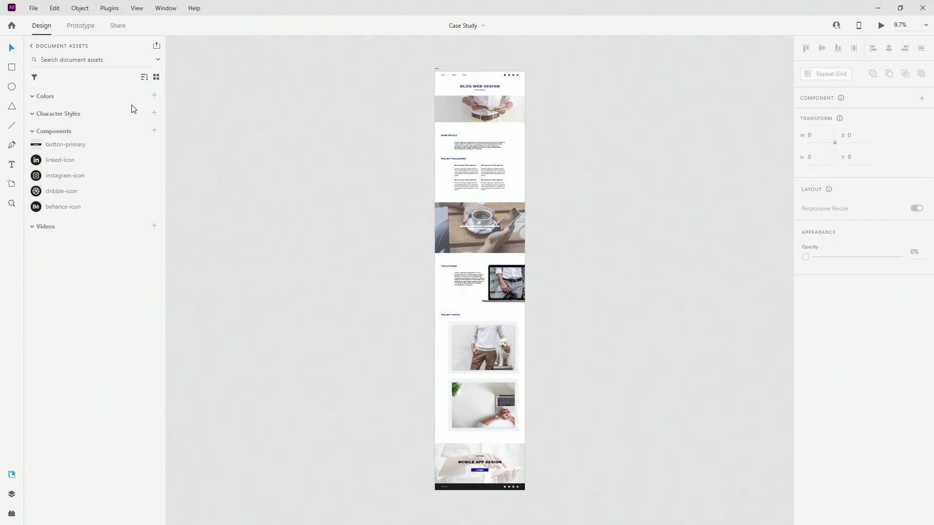
# Select the Case Study artboard and add its colours and eight text styles to Document Assets
pyautogui.click(437, 70)
pyautogui.click(154, 95)
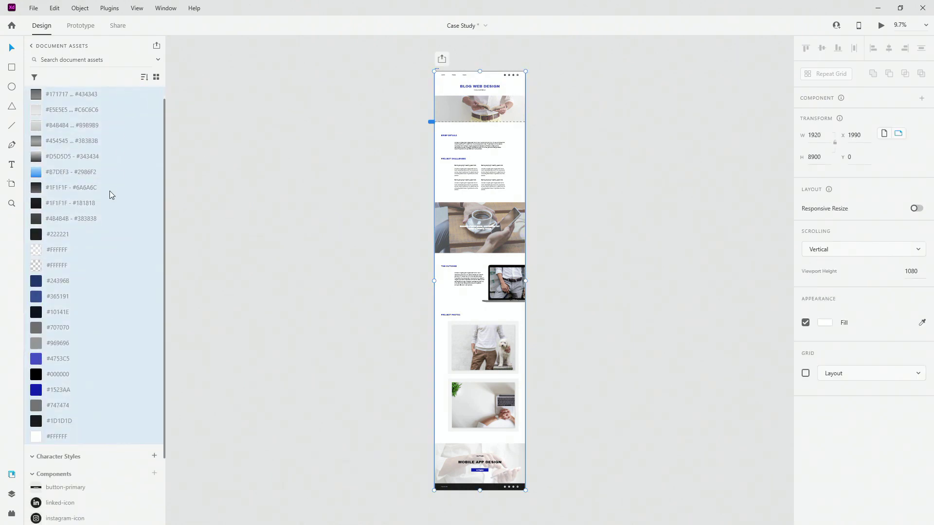
pyautogui.scroll(-3, 54, 292)
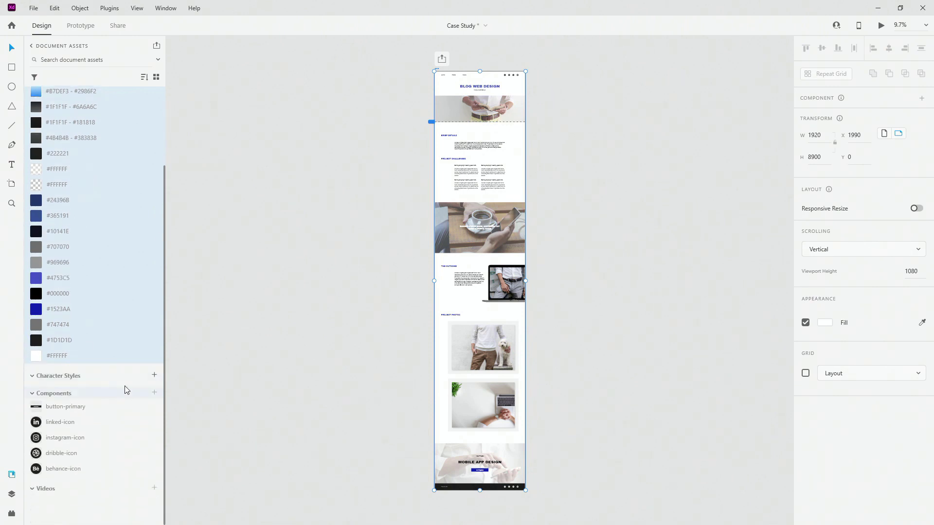
pyautogui.click(155, 378)
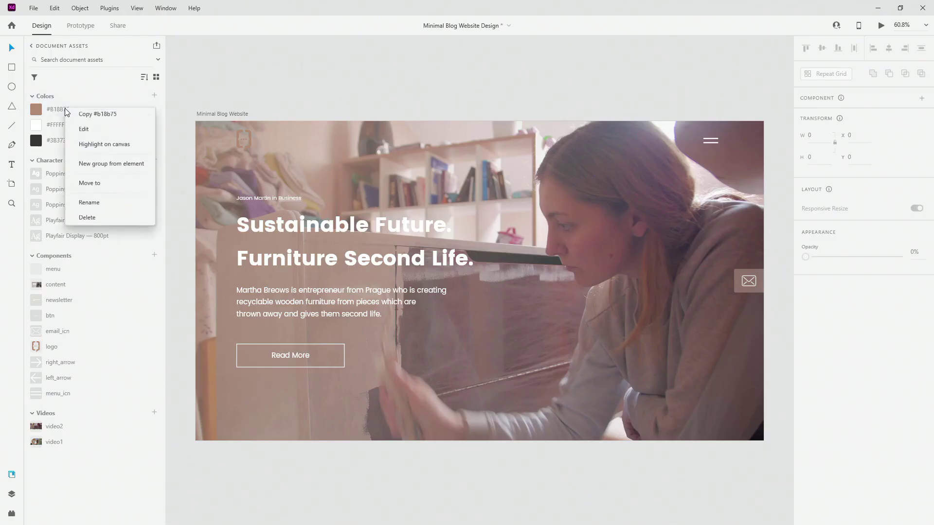
pyautogui.click(94, 146)
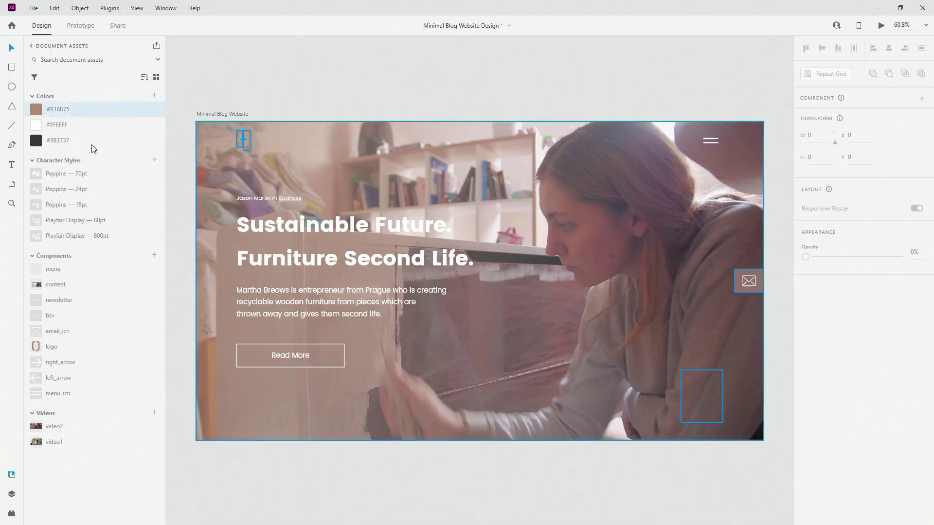
pyautogui.rightClick(82, 174)
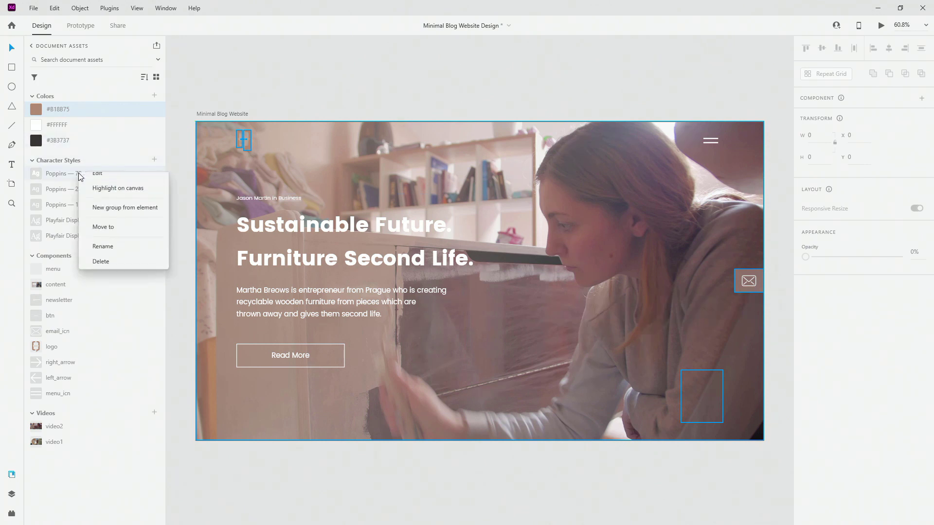
pyautogui.click(111, 196)
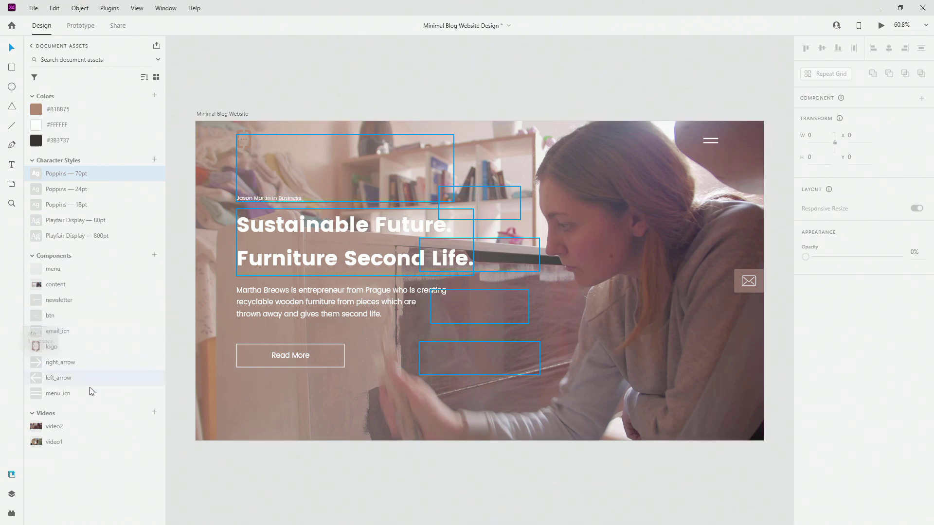
pyautogui.rightClick(67, 362)
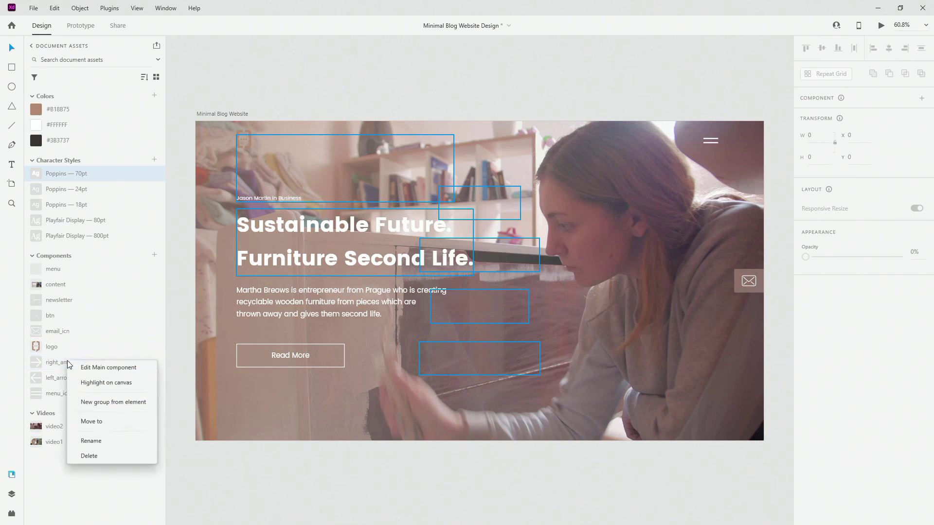
pyautogui.click(86, 384)
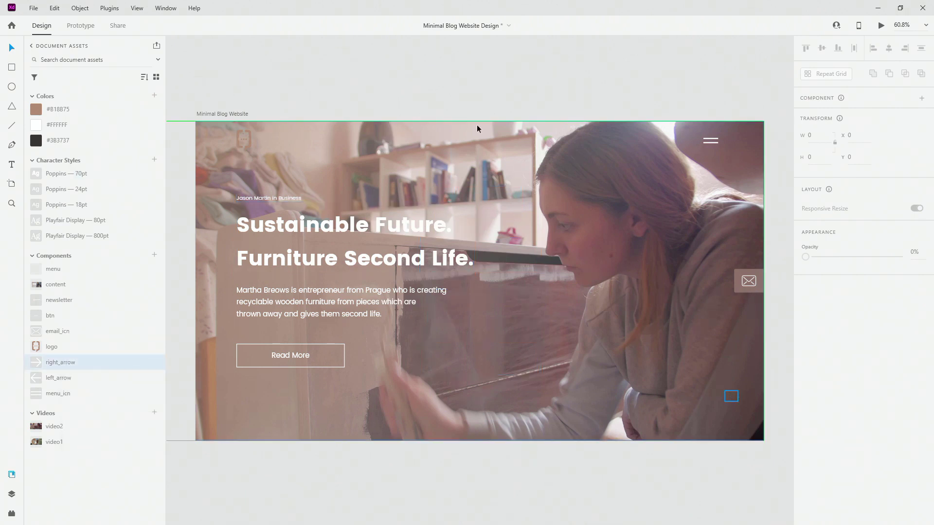
pyautogui.click(463, 108)
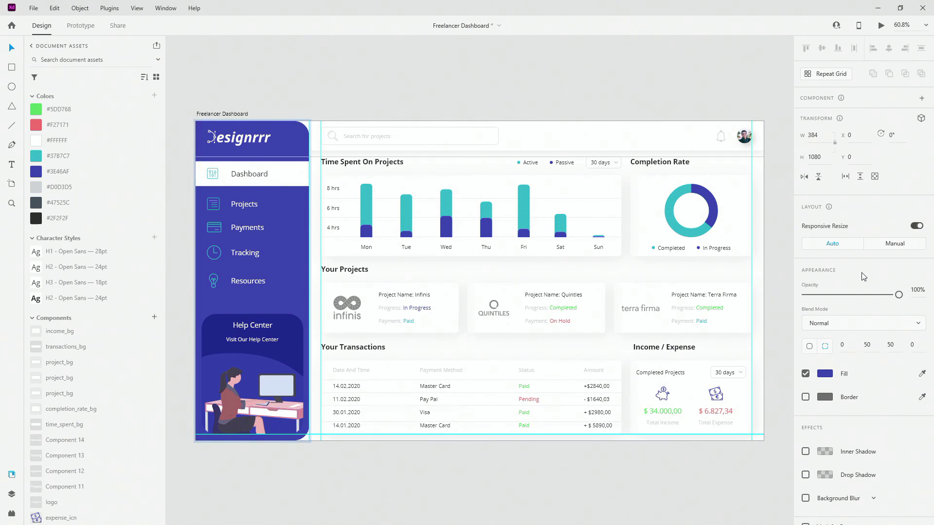
# Step the blue sidebar's opacity through 10%, 20% and 100%, ending at 0%
pyautogui.press('1')
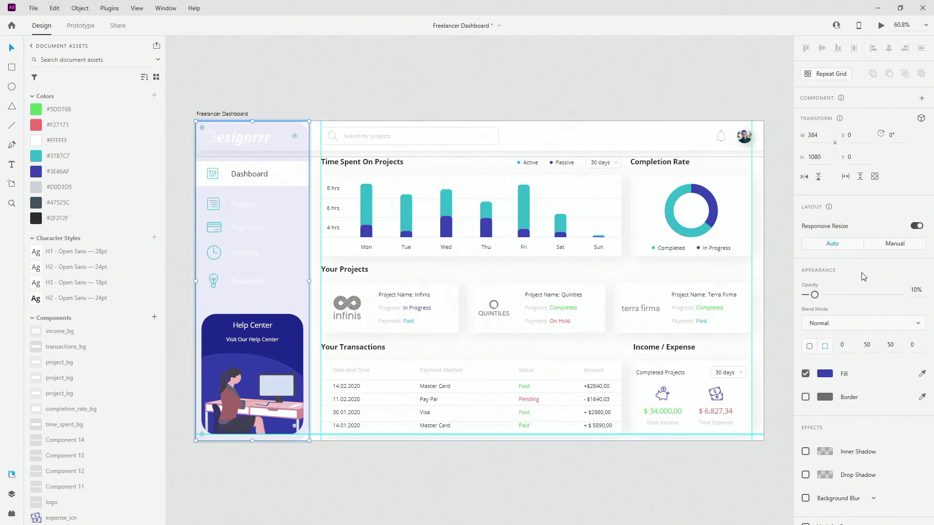
pyautogui.press('2')
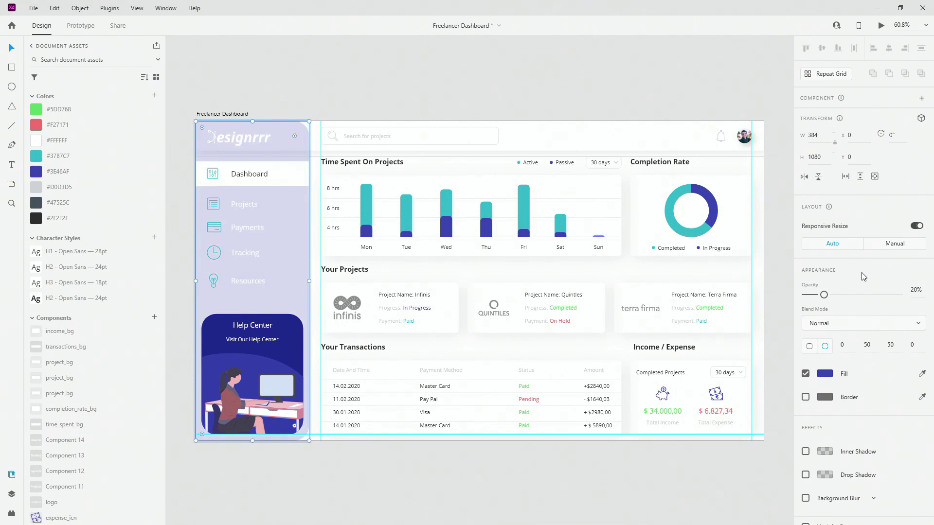
pyautogui.press('0')
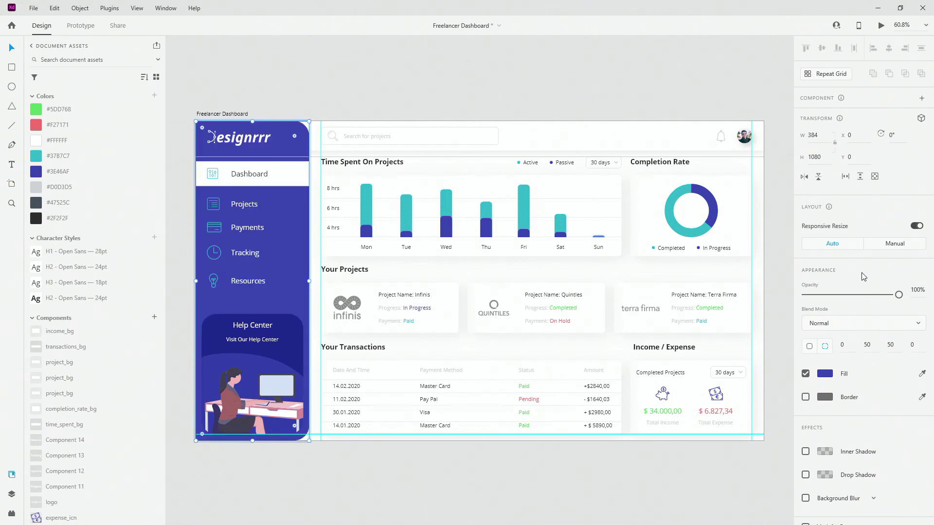
pyautogui.press('0')
pyautogui.press('0')
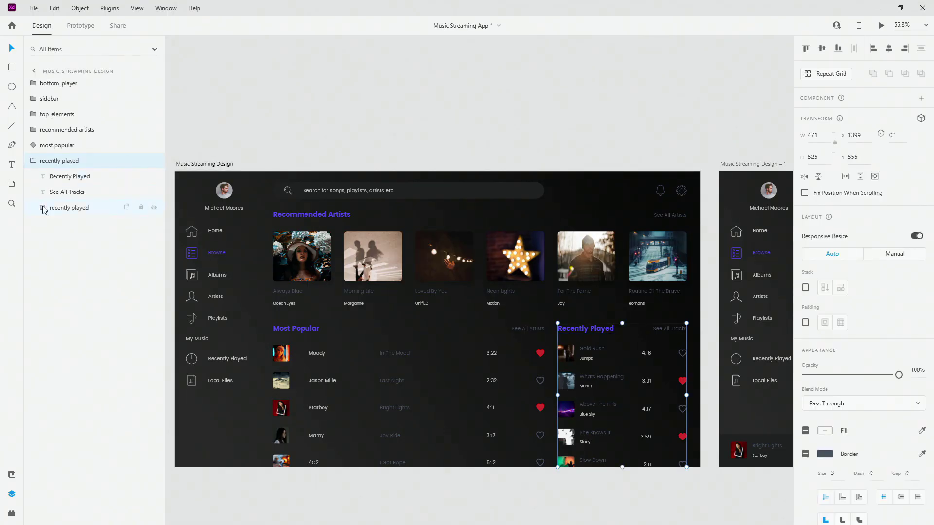
# Select the Gold Rush title in the recently played repeat grid and type a new title
pyautogui.click(43, 207)
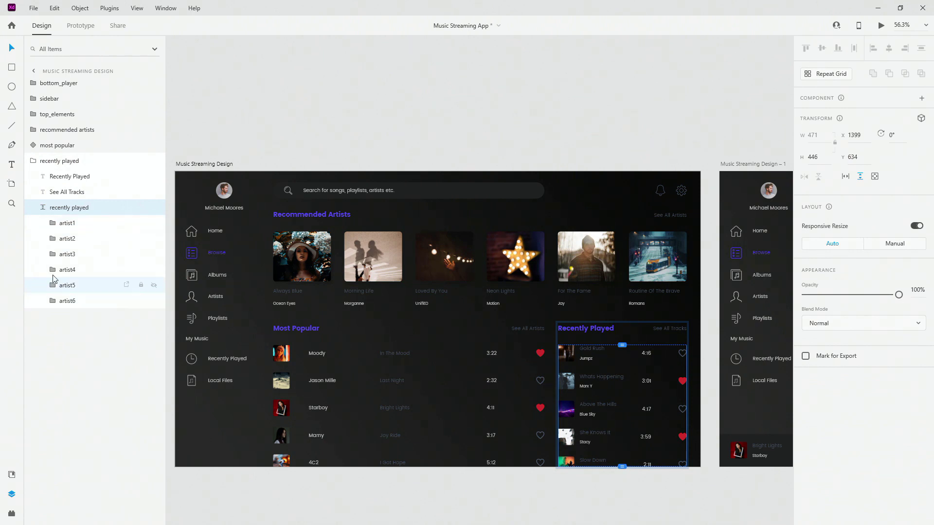
pyautogui.click(43, 208)
pyautogui.click(34, 161)
pyautogui.click(35, 161)
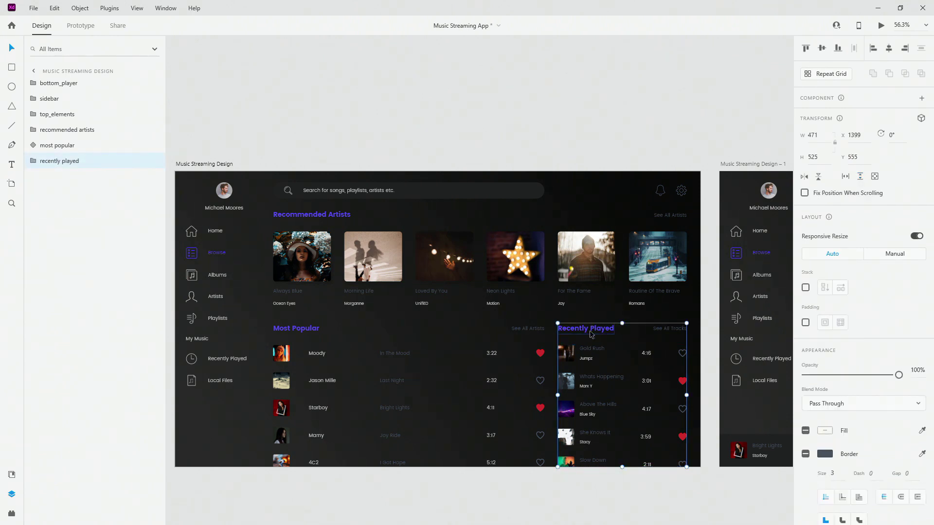
pyautogui.keyDown('ctrl'); pyautogui.click(601, 353); pyautogui.keyUp('ctrl')
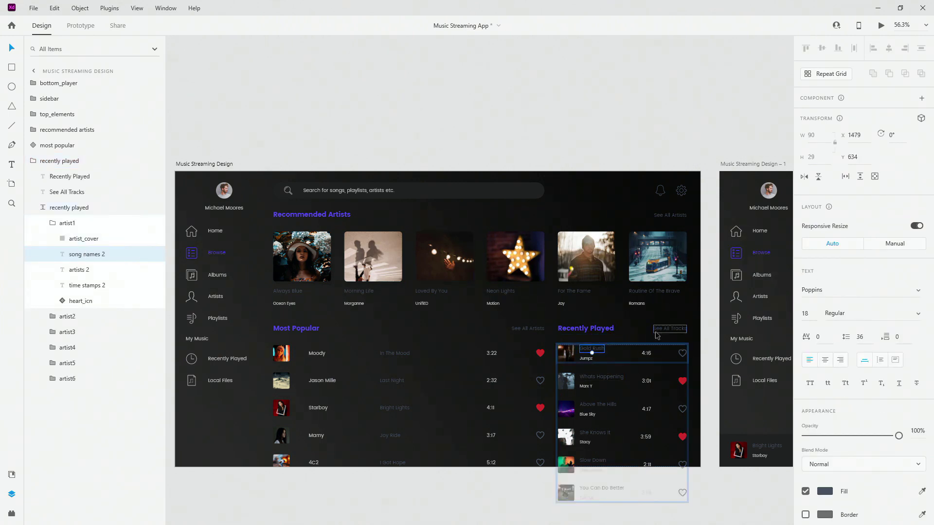
pyautogui.doubleClick(597, 351)
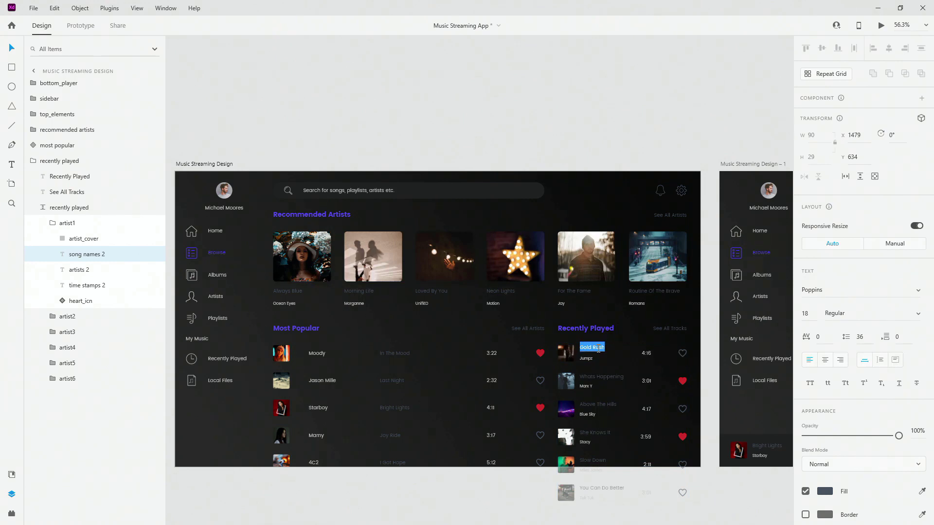
pyautogui.write('E')
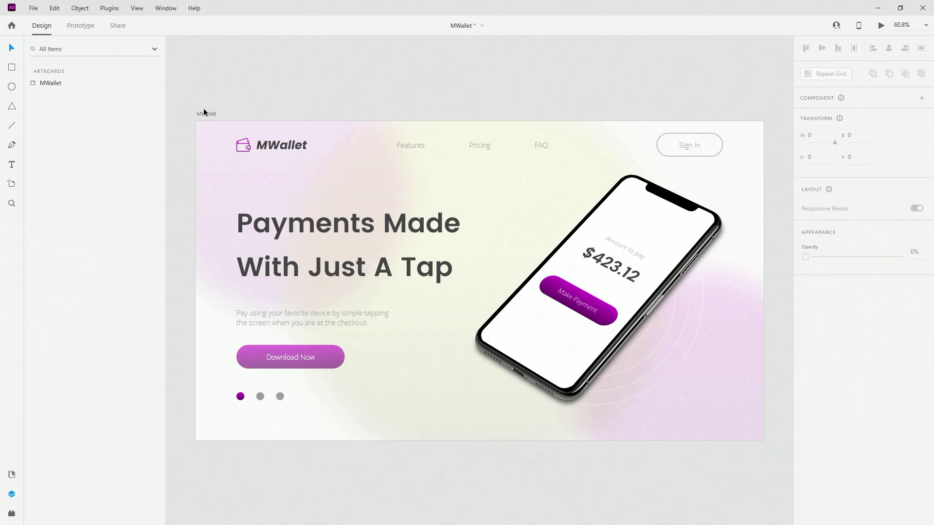
# Select the MWallet artboard and launch Desktop Preview with Ctrl+Enter
pyautogui.click(204, 112)
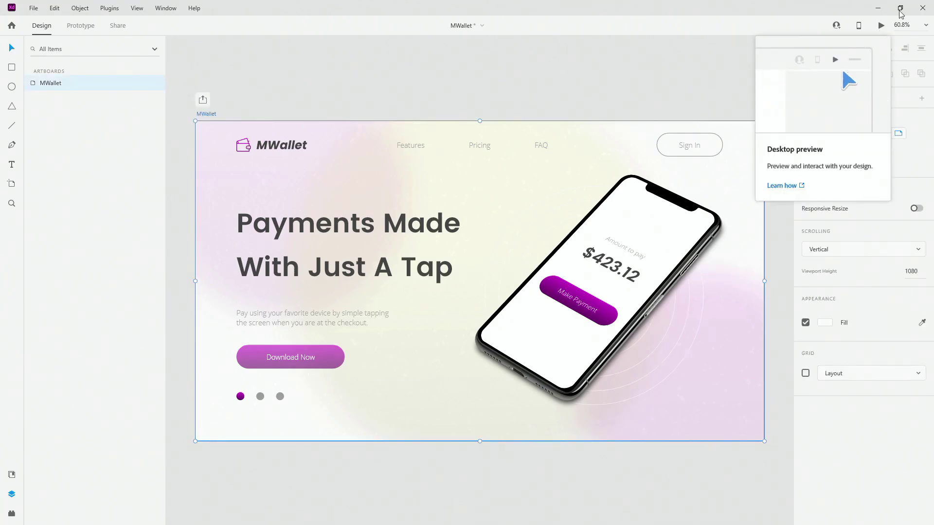
pyautogui.click(567, 84)
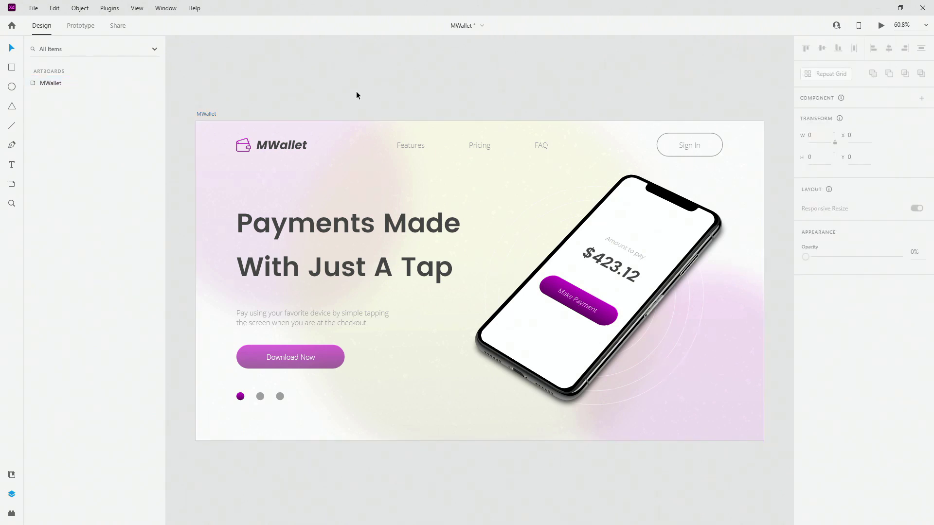
pyautogui.click(205, 115)
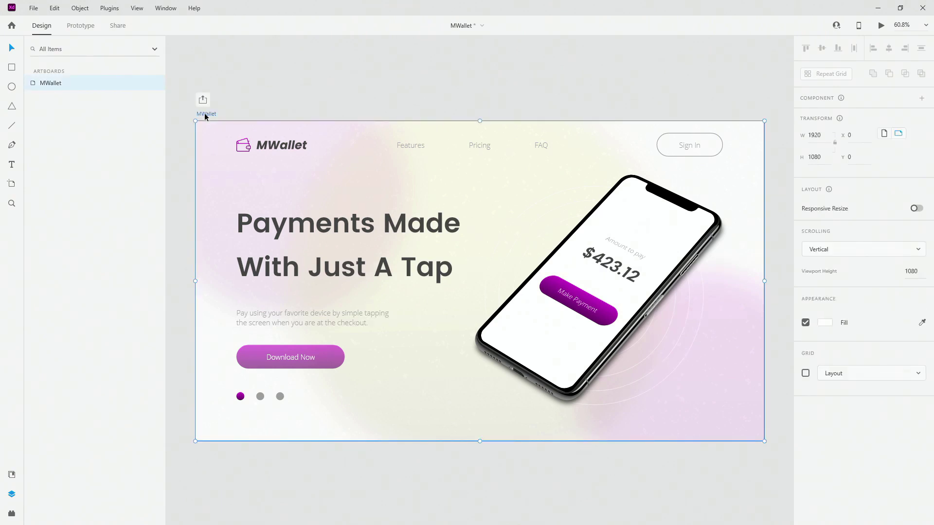
pyautogui.hotkey('ctrl', 'Return')
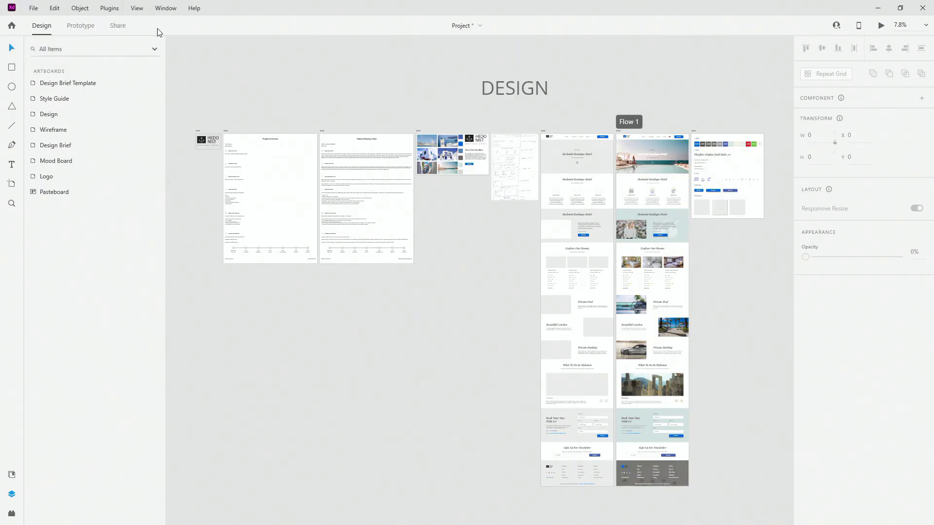
# Cycle the Project file from Design through Prototype to the Share mode with Ctrl+Tab
pyautogui.hotkey('ctrl', 'Tab')
pyautogui.hotkey('ctrl', 'Tab')
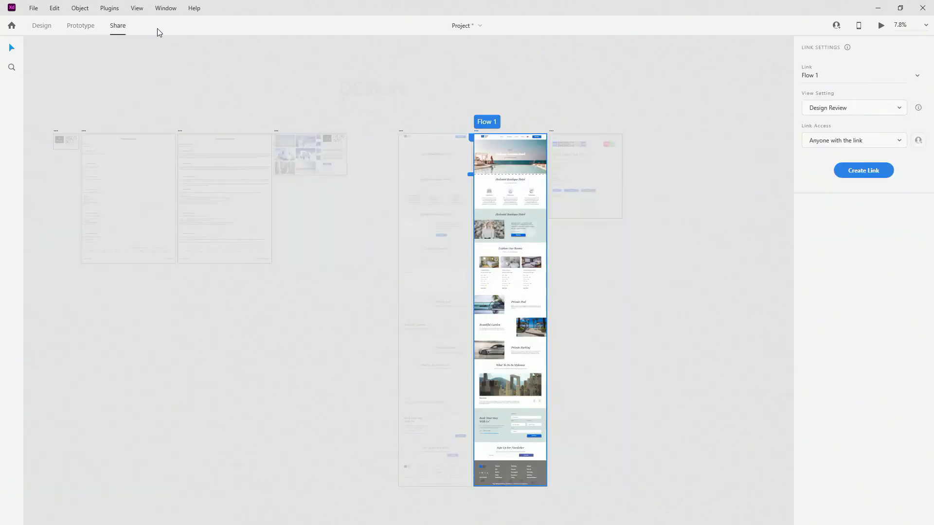
pyautogui.hotkey('ctrl', 'Tab')
pyautogui.hotkey('ctrl', 'Tab')
pyautogui.hotkey('ctrl', 'Tab')
pyautogui.hotkey('ctrl', 'Tab')
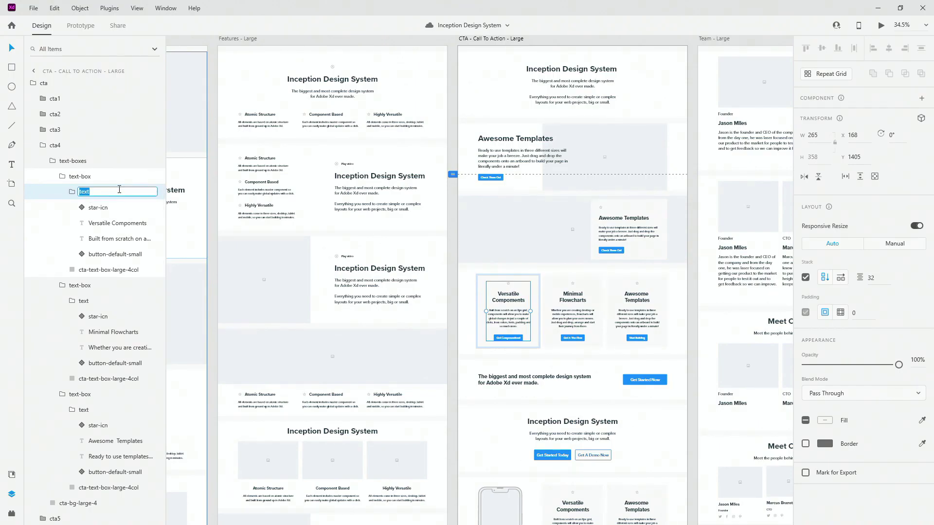
# Append 1 to the text, star-icn and Versatile Compoments layer names in turn
pyautogui.press('Right')
pyautogui.write('1')
pyautogui.press('Tab')
pyautogui.press('Right')
pyautogui.write('1')
pyautogui.press('Tab')
pyautogui.press('Right')
pyautogui.write('1')
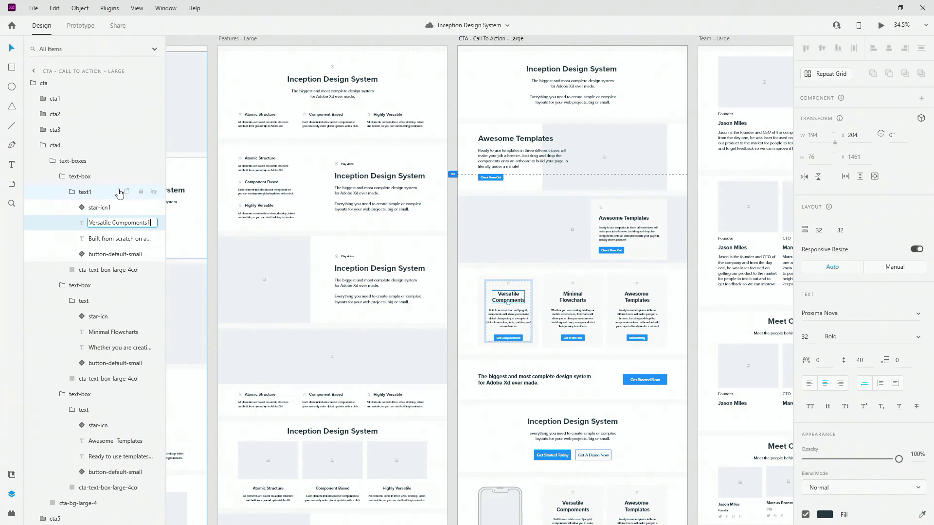
pyautogui.hotkey('shift', 'Tab')
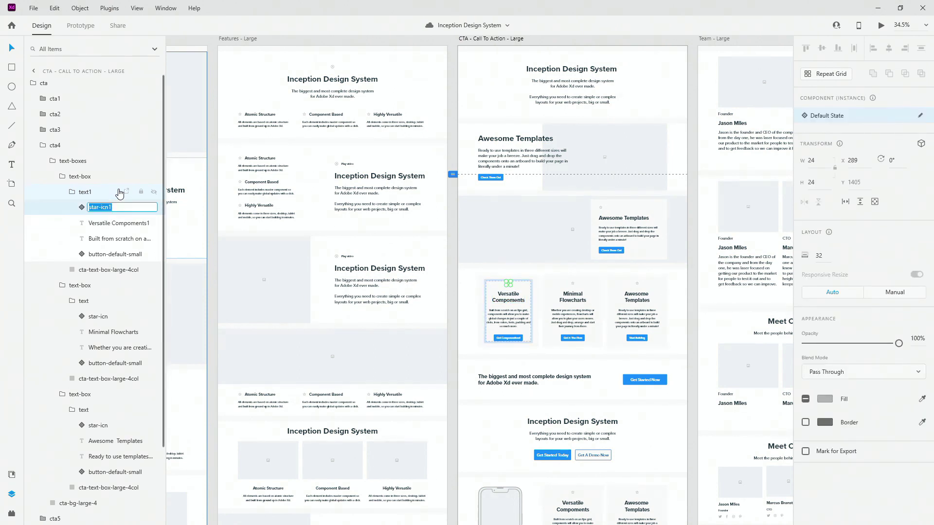
pyautogui.press('Right')
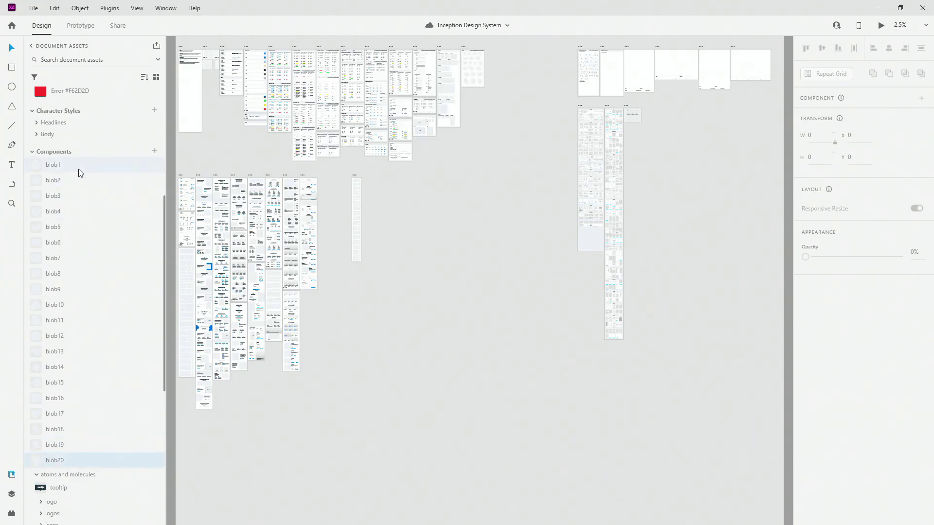
# Group the selected blob1–blob20 components into a new asset group named blobs
pyautogui.keyDown('shift'); pyautogui.click(78, 169); pyautogui.keyUp('shift')
pyautogui.rightClick(78, 168)
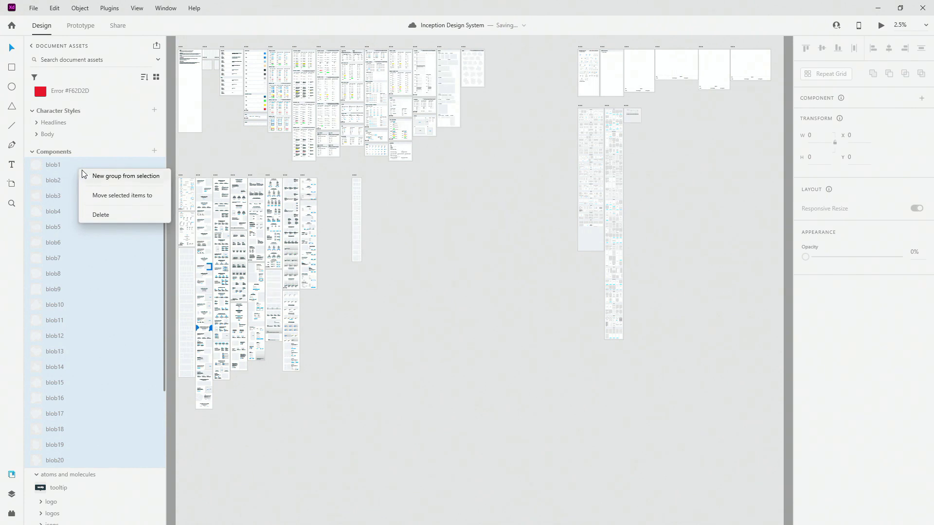
pyautogui.click(98, 177)
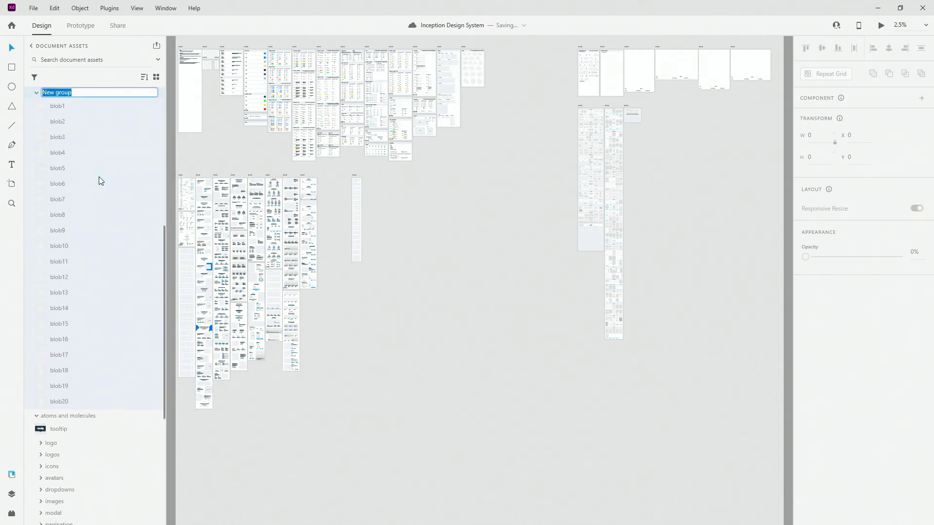
pyautogui.write('blobs')
pyautogui.press('Return')
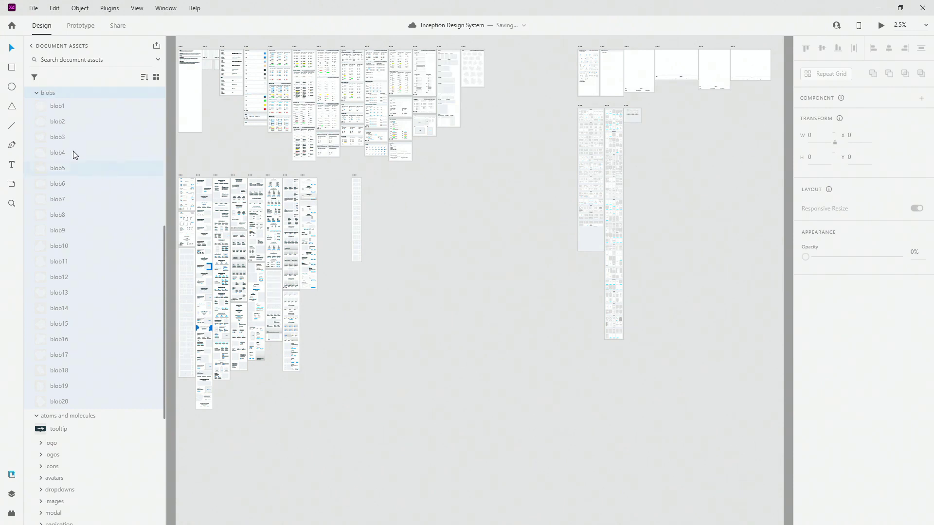
# Move the blobs group into atoms and molecules, placing it just above devices
pyautogui.click(36, 93)
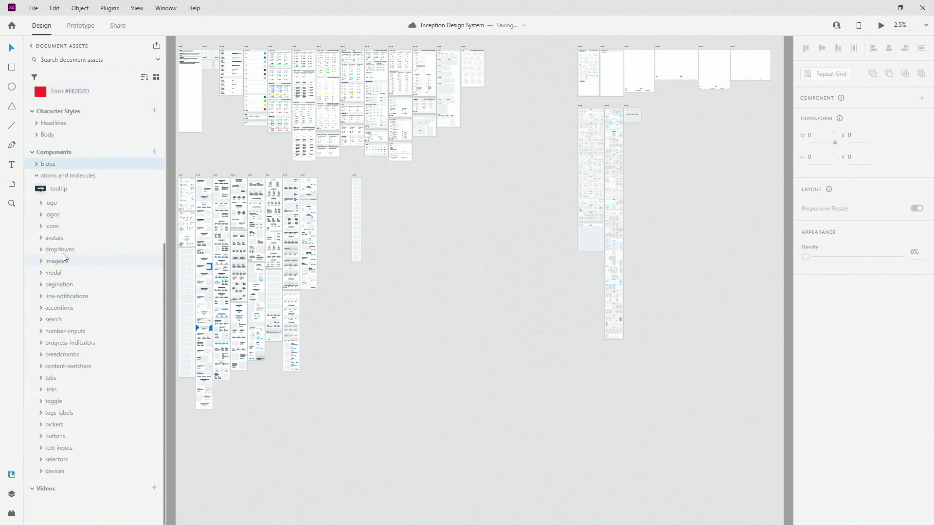
pyautogui.rightClick(62, 165)
pyautogui.click(81, 185)
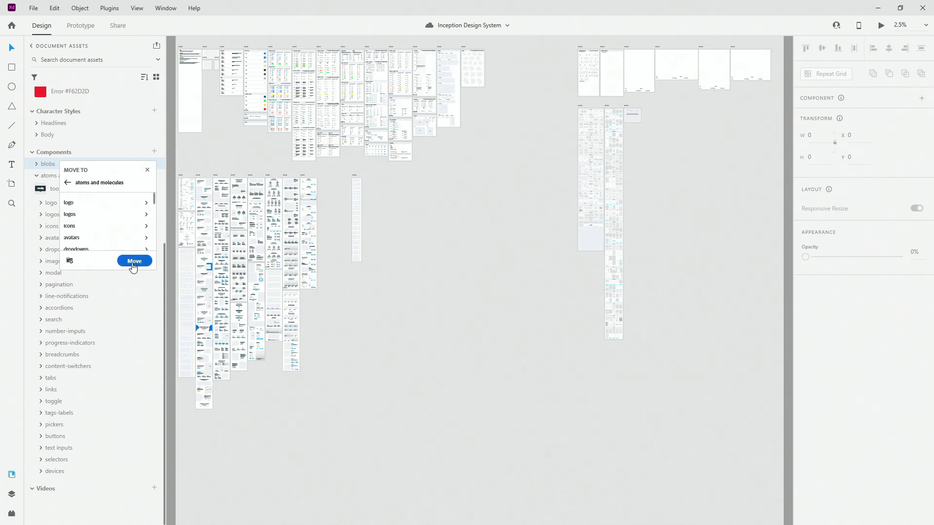
pyautogui.click(132, 266)
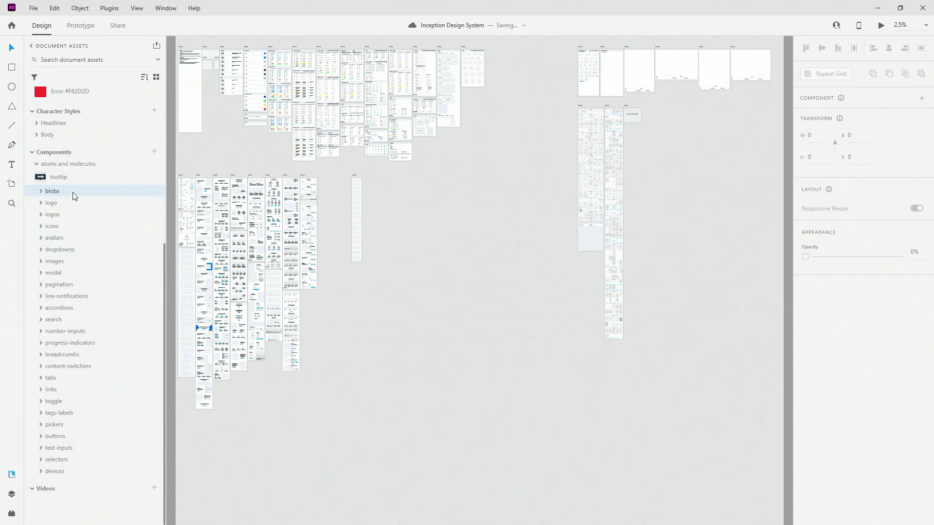
pyautogui.moveTo(74, 195); pyautogui.dragTo(72, 400)
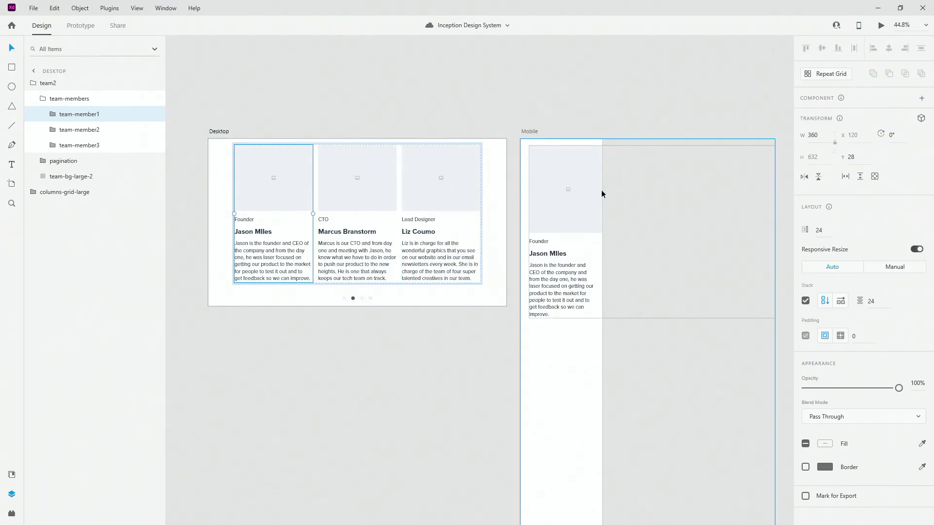
# Replace the first Mobile team card's image with the image-small-4col asset
pyautogui.click(582, 197)
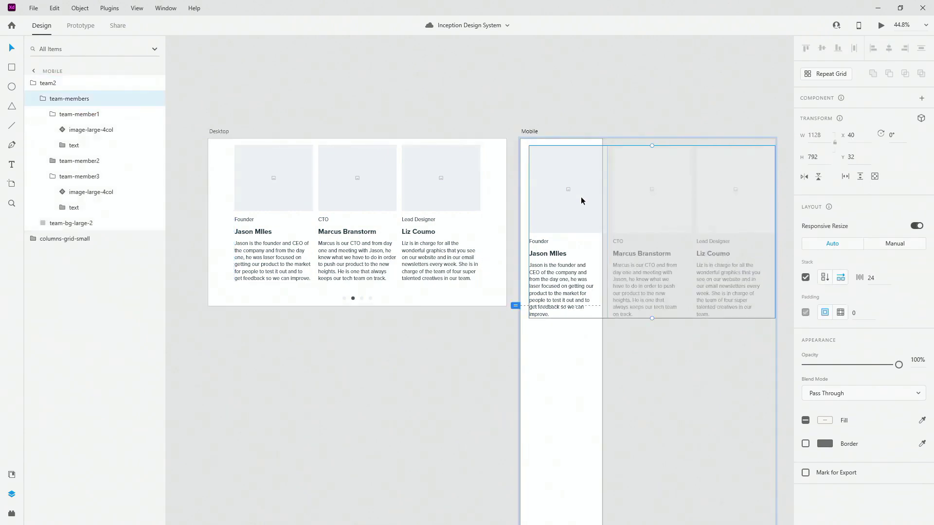
pyautogui.doubleClick(581, 197)
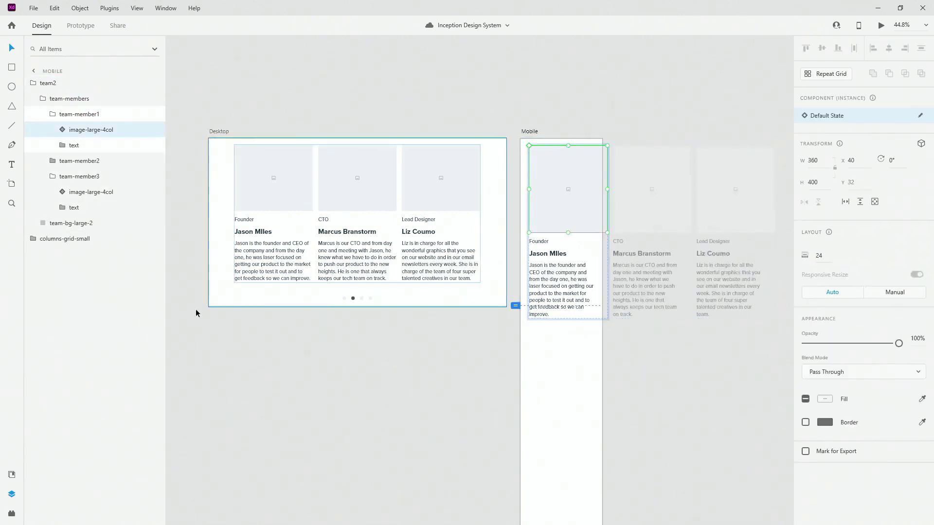
pyautogui.click(12, 474)
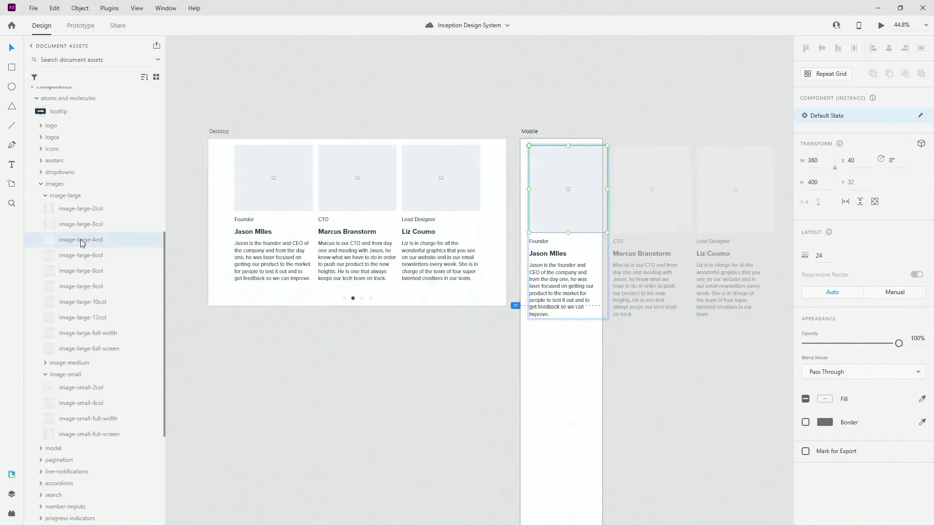
pyautogui.click(45, 195)
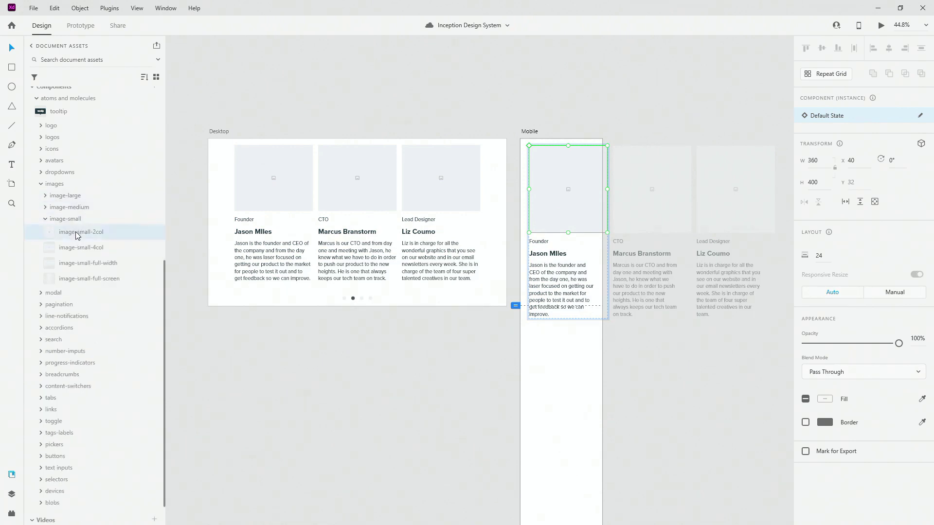
pyautogui.moveTo(90, 248); pyautogui.dragTo(569, 190)
pyautogui.scroll(-2, 663, 230)
# Set the Mobile team-members group's stack to vertical so the three cards form one column
pyautogui.hotkey('ctrl', 'y')
pyautogui.click(43, 99)
pyautogui.click(841, 278)
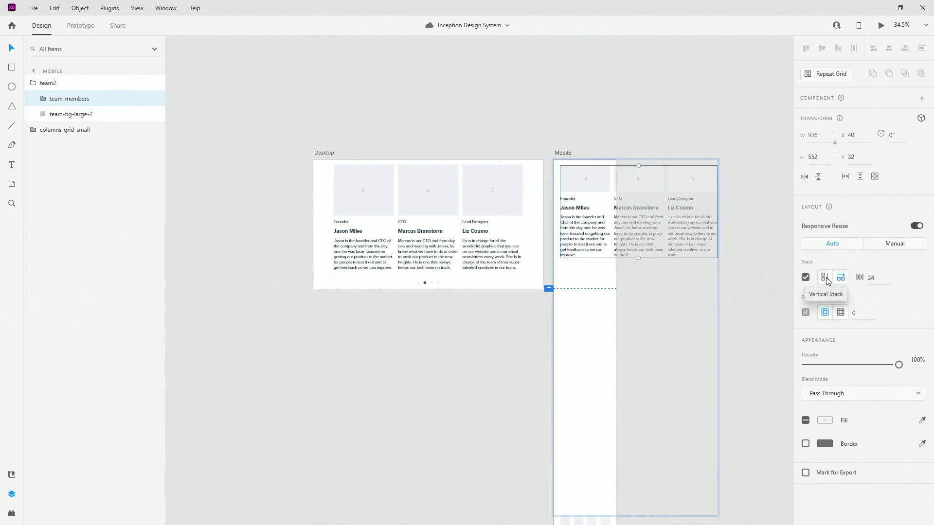
pyautogui.click(824, 278)
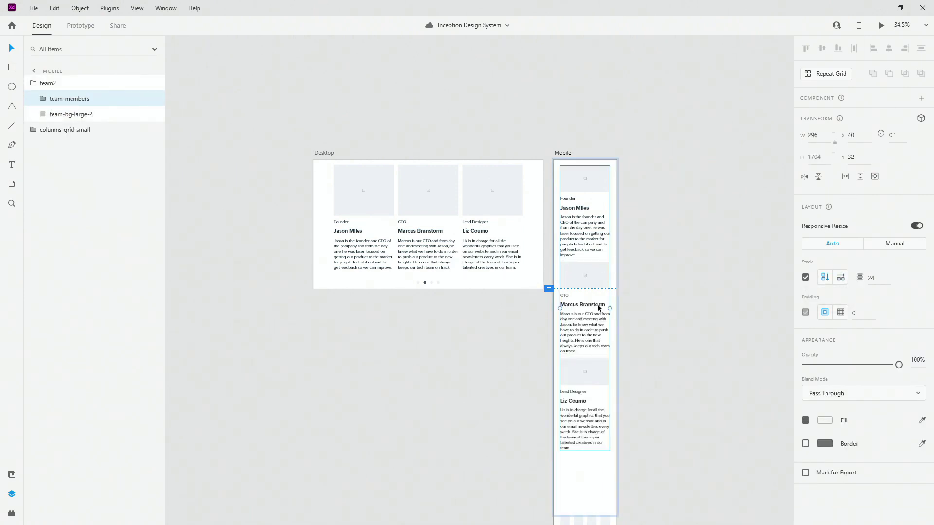
pyautogui.scroll(2, 638, 242)
pyautogui.click(655, 247)
pyautogui.moveTo(657, 236); pyautogui.dragTo(705, 213)
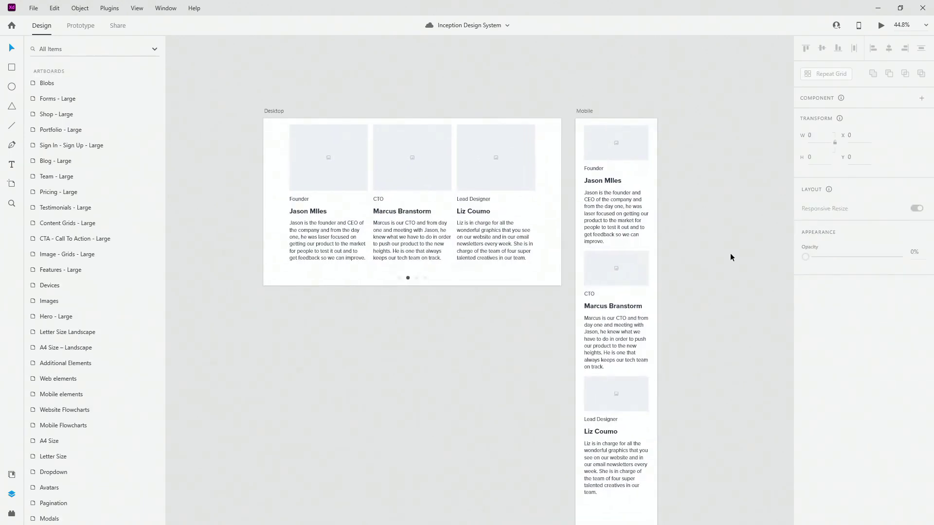